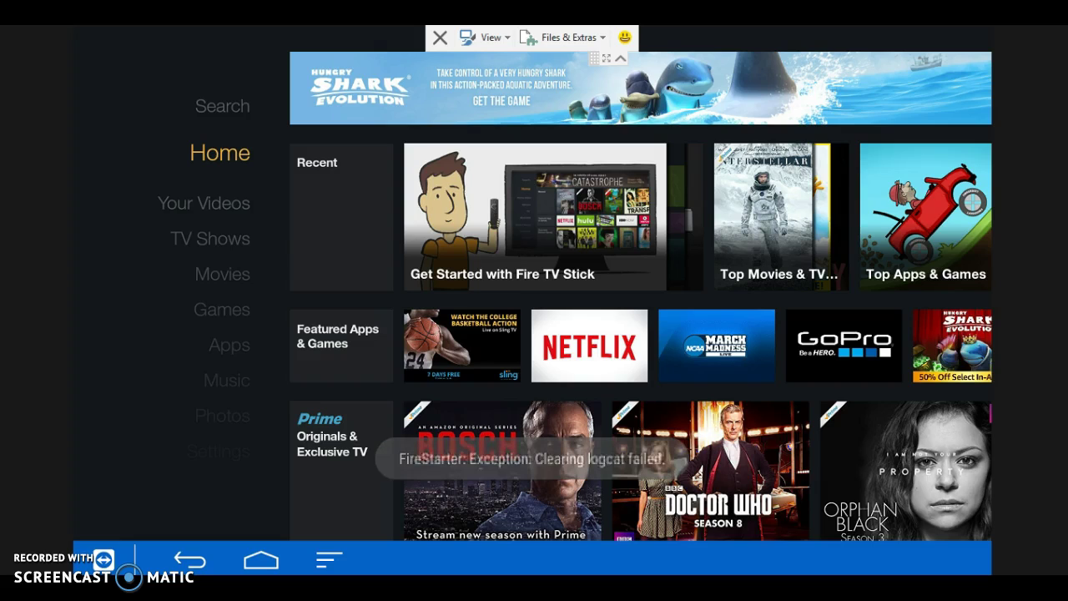
Go down to Fire TV Settings and open the My Account category.
key("Down")
key("Down")
key("Down")
key("Down")
key("Down")
key("Down")
key("Down")
key("Down")
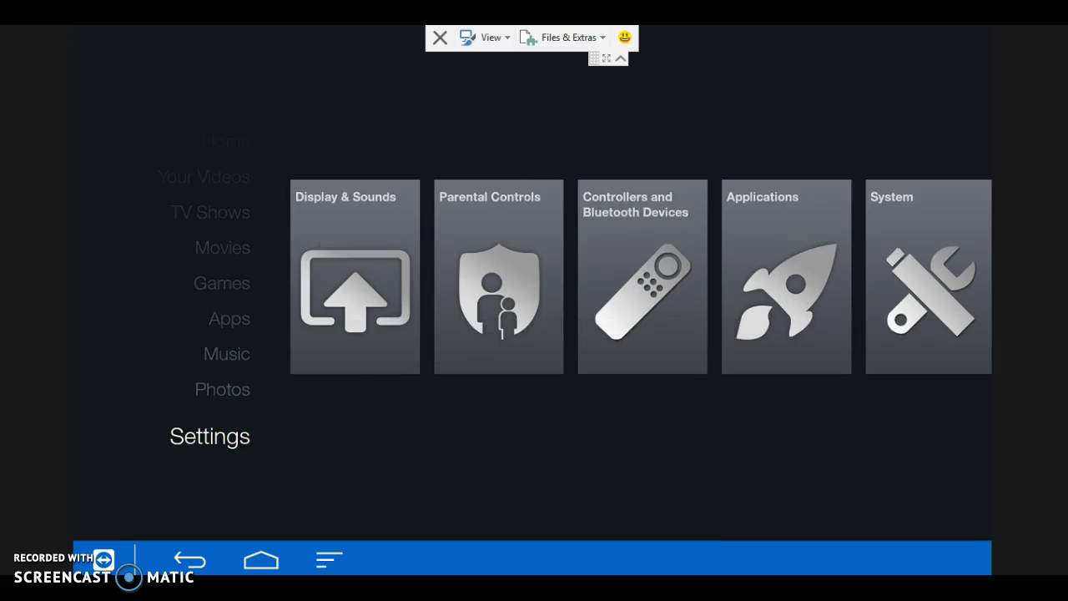
key("Right")
key("Right")
key("Right")
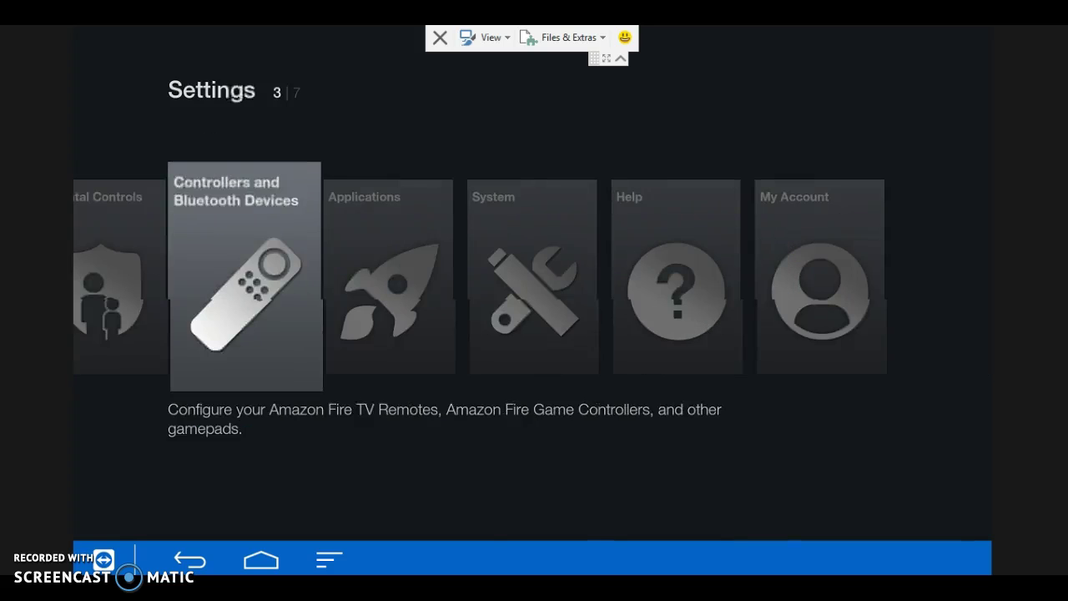
key("Right")
key("Right")
key("Right")
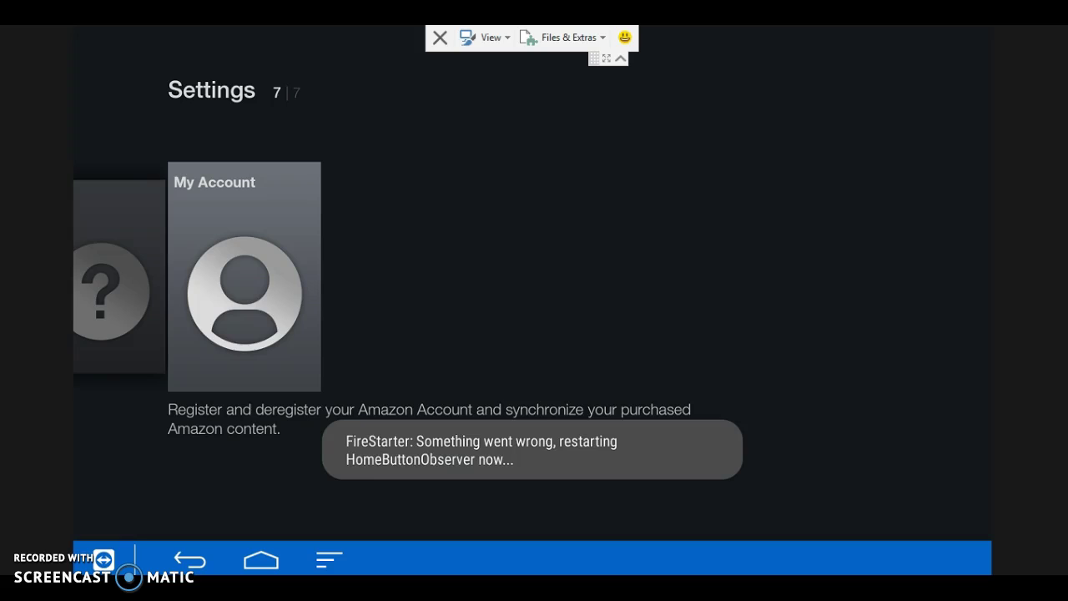
key("Return")
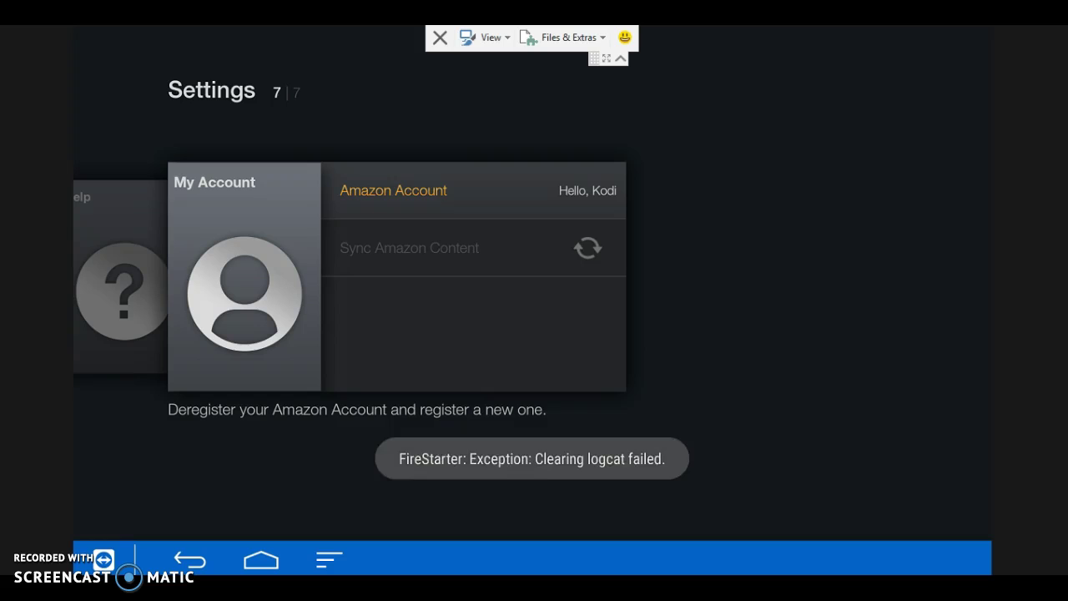
Open FireStarter's page under Applications > Manage Installed Applications.
key("Left")
key("Left")
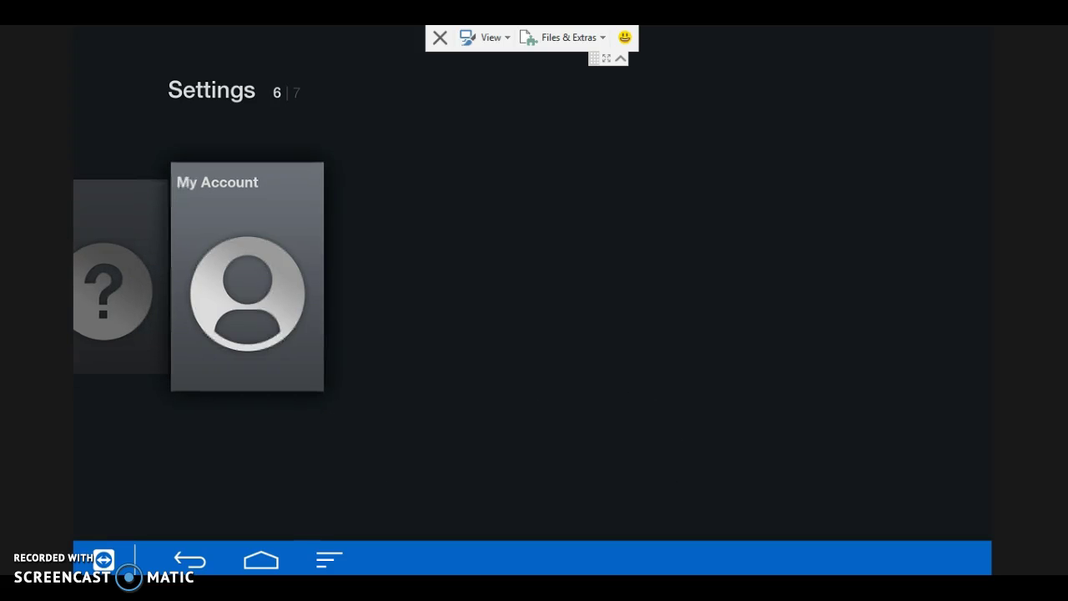
key("Left")
key("Left")
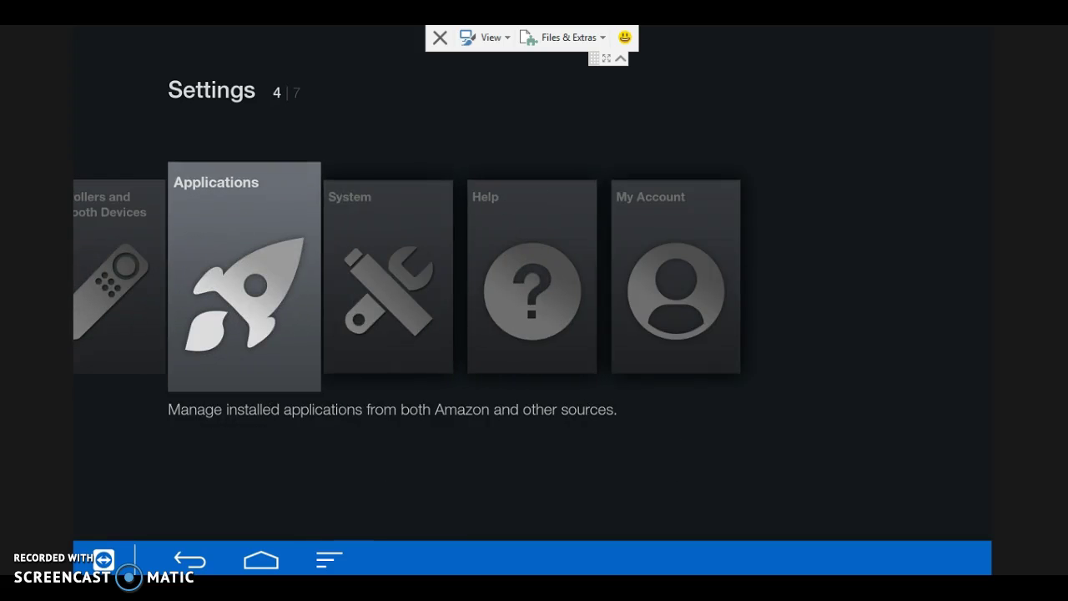
key("Return")
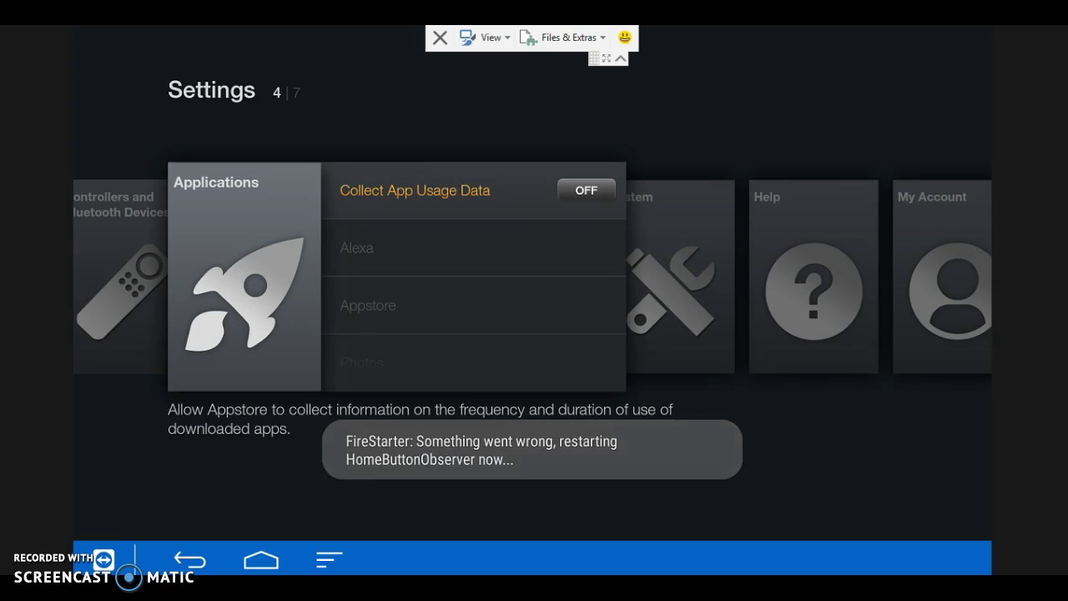
key("Down")
key("Down")
key("Down")
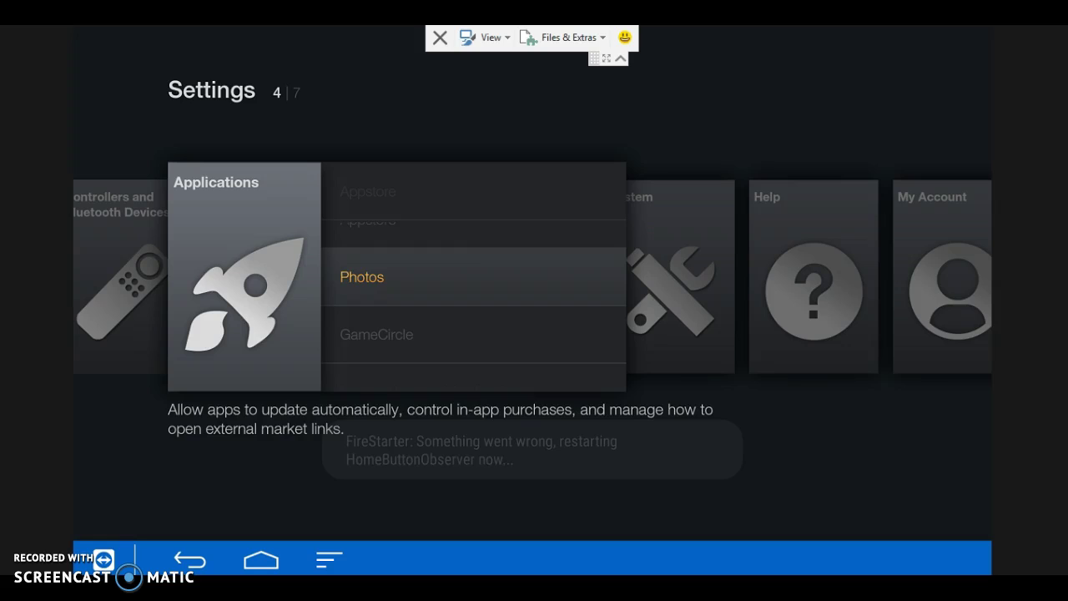
key("Down")
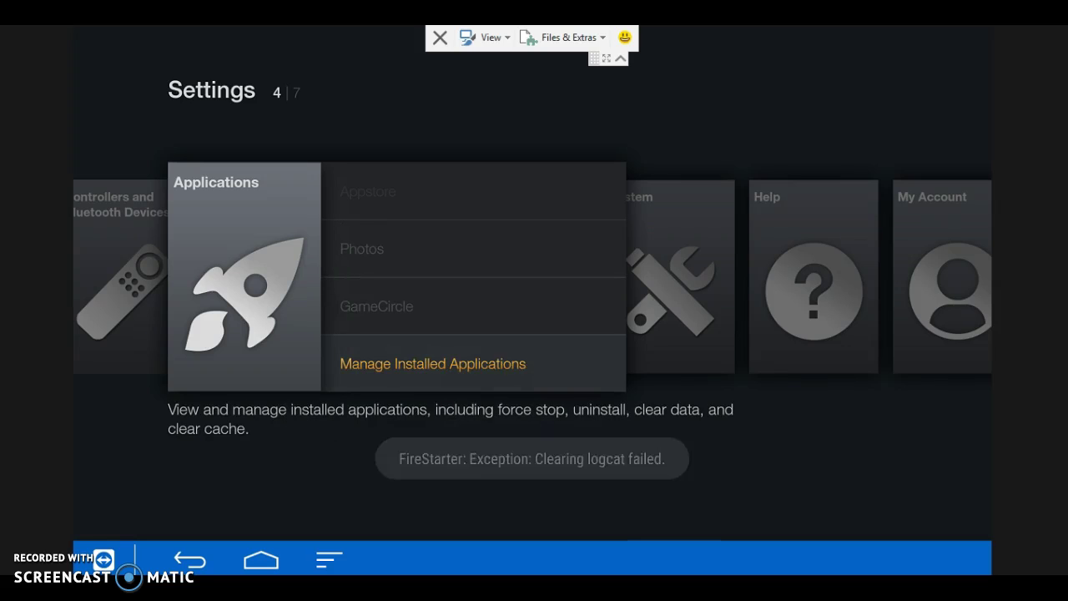
key("Return")
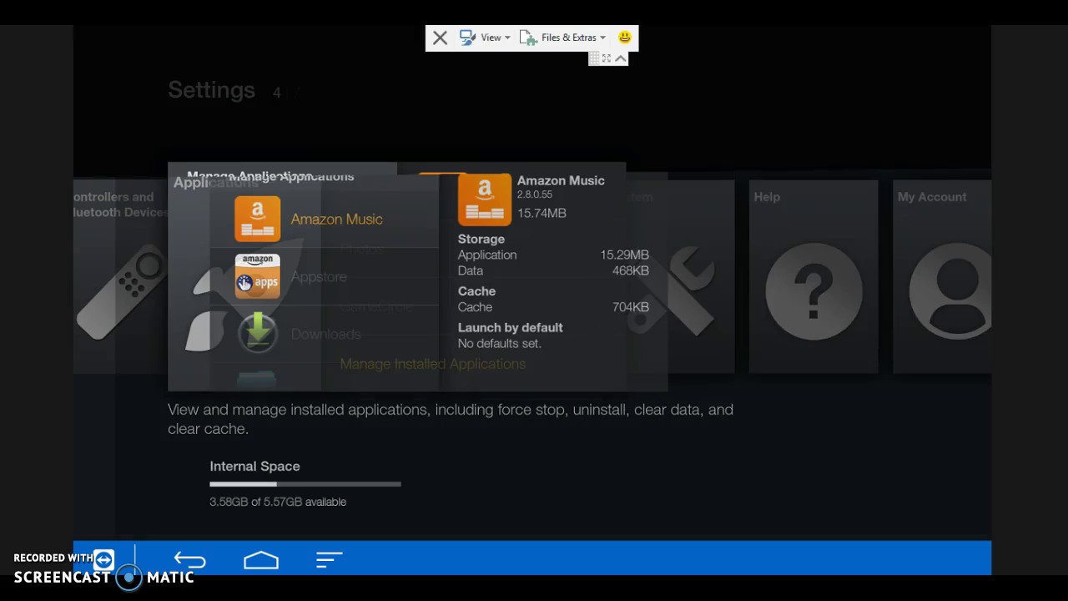
key("Down")
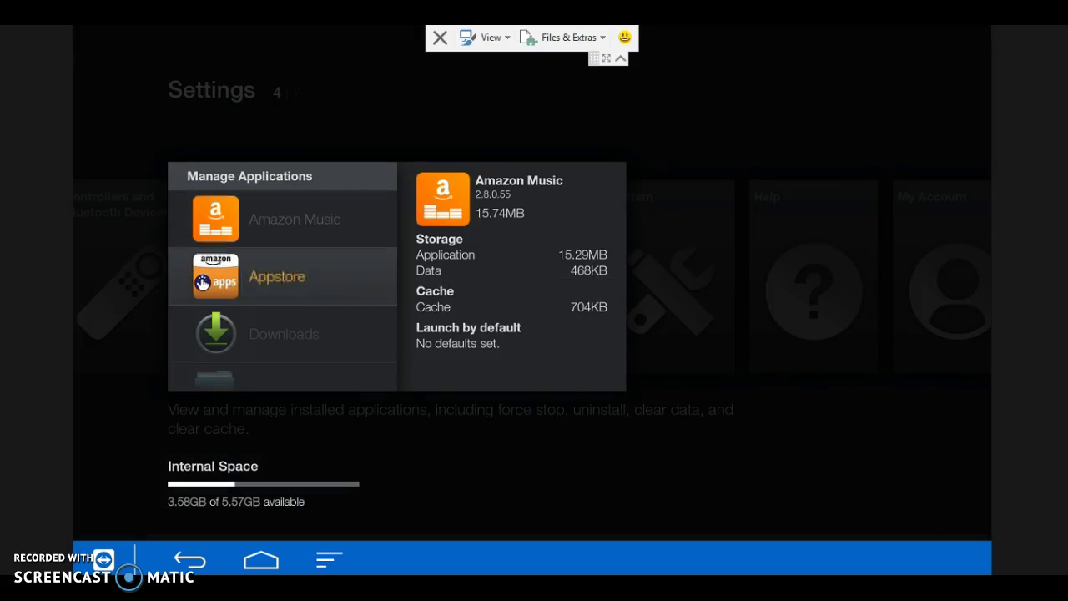
key("Down")
key("Down")
key("Down")
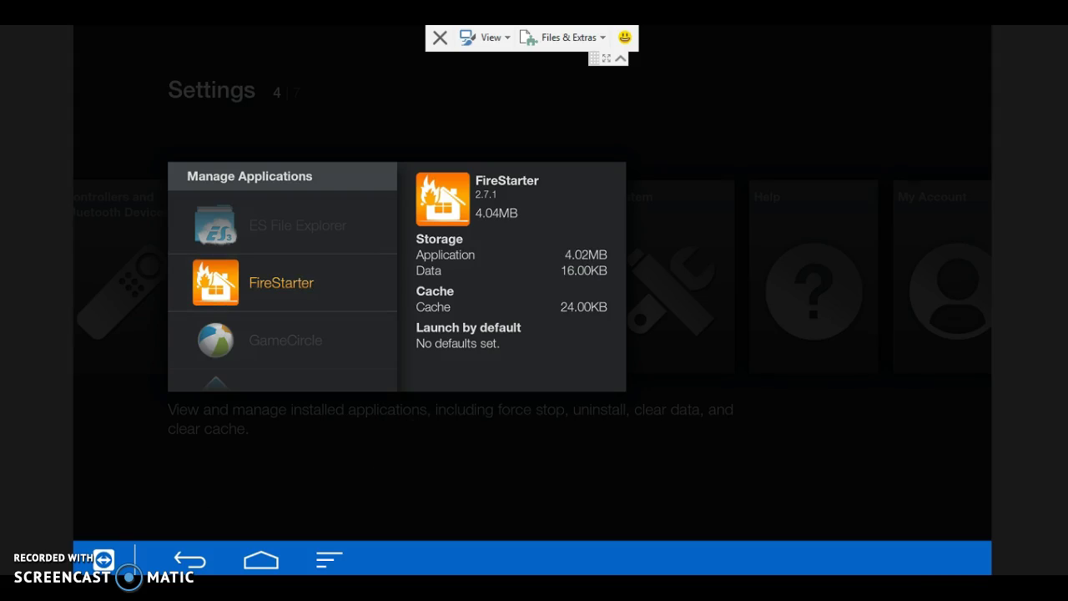
key("Return")
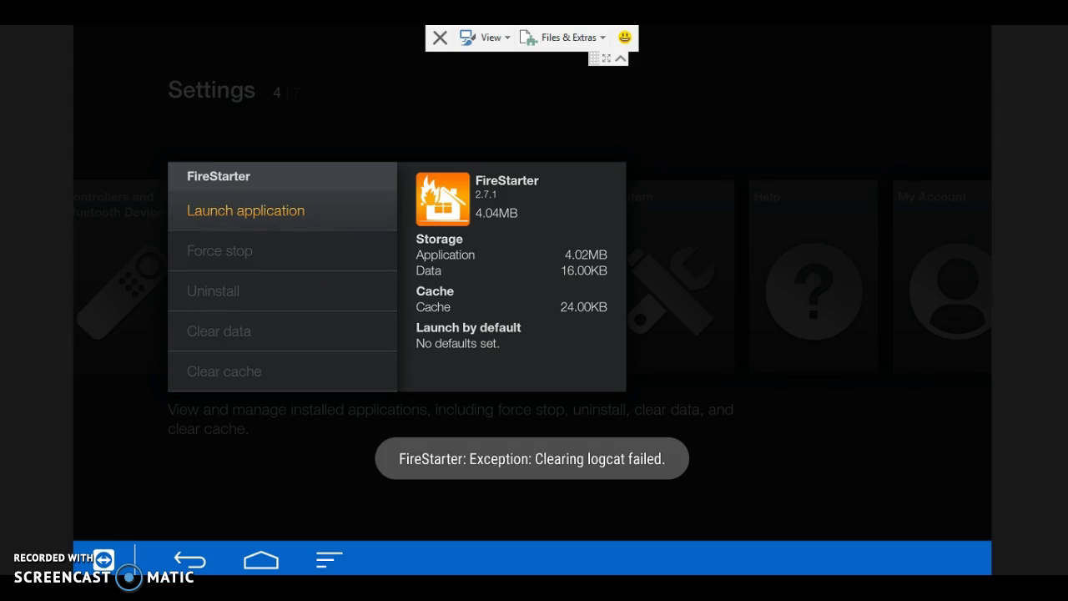
Launch FireStarter and accept its v3.2.3 update so the download completes.
key("Return")
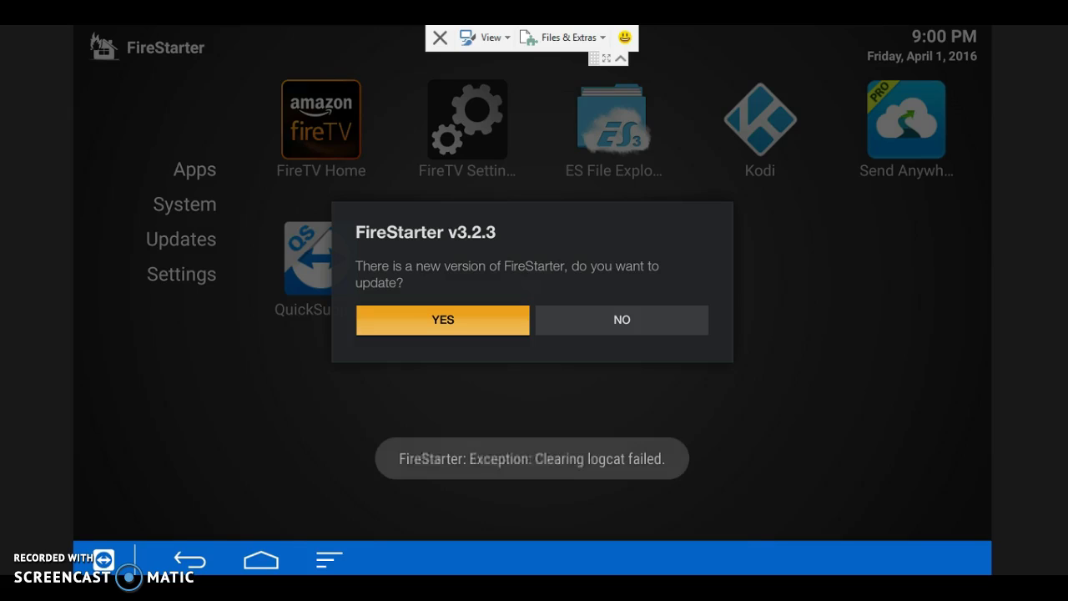
key("Escape")
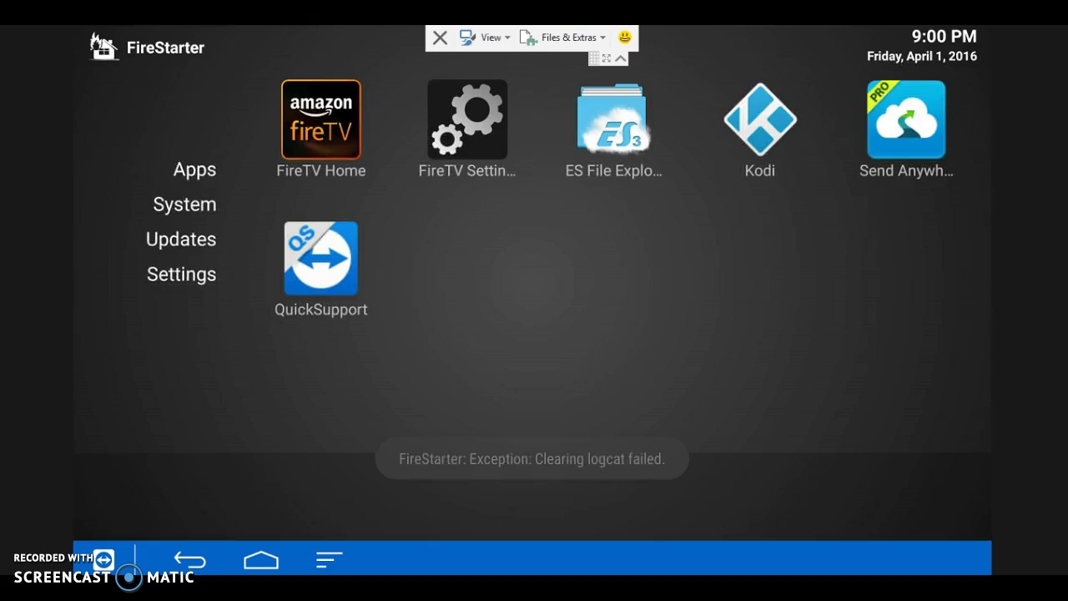
key("Return")
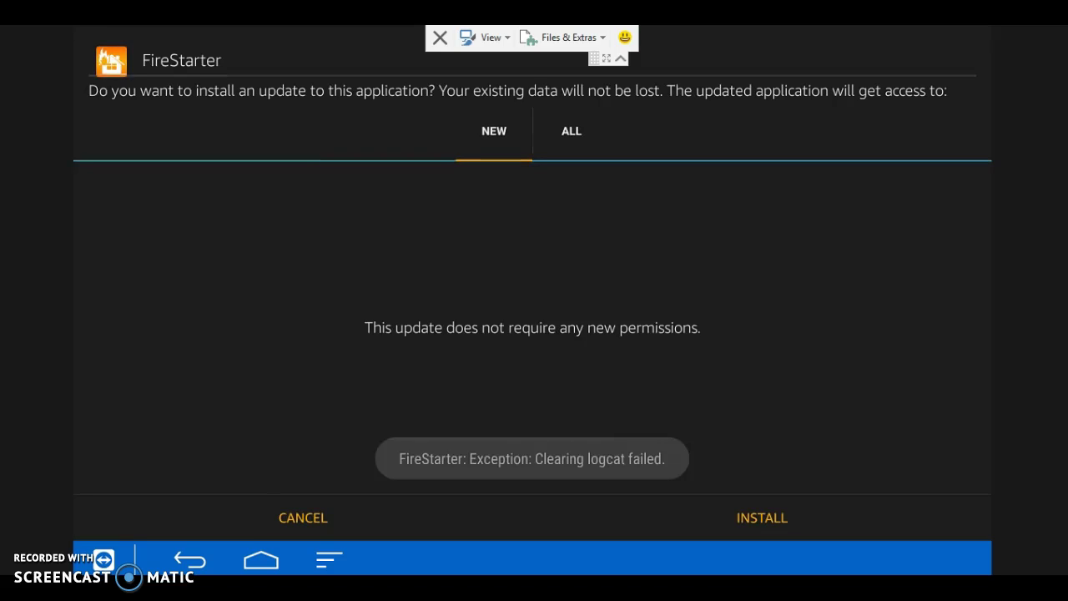
Install the FireStarter v3.2.3 update until it reports 'App installed'.
key("Down")
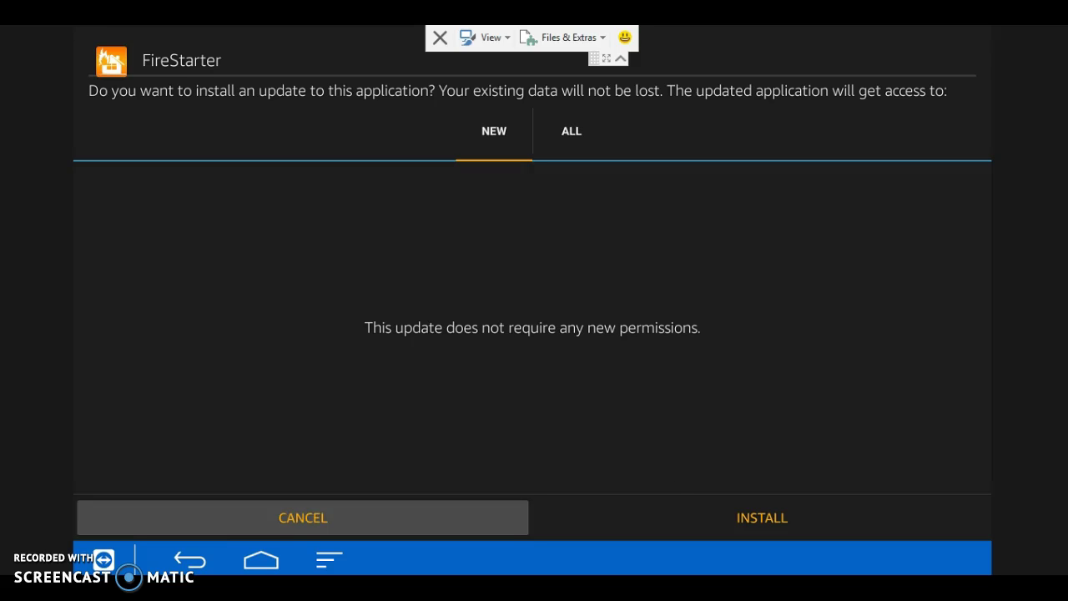
key("Right")
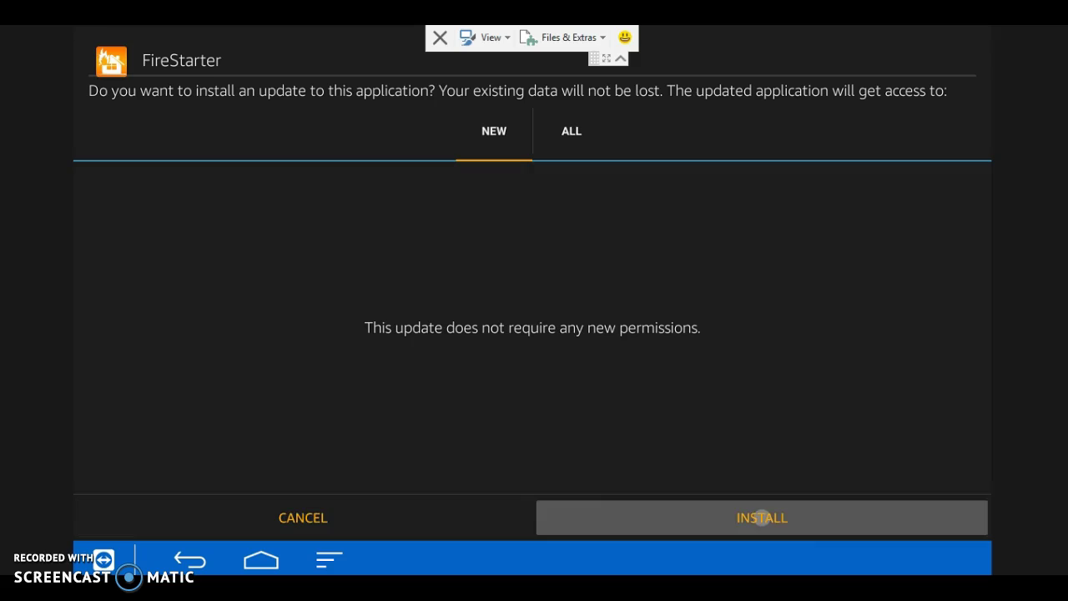
key("Return")
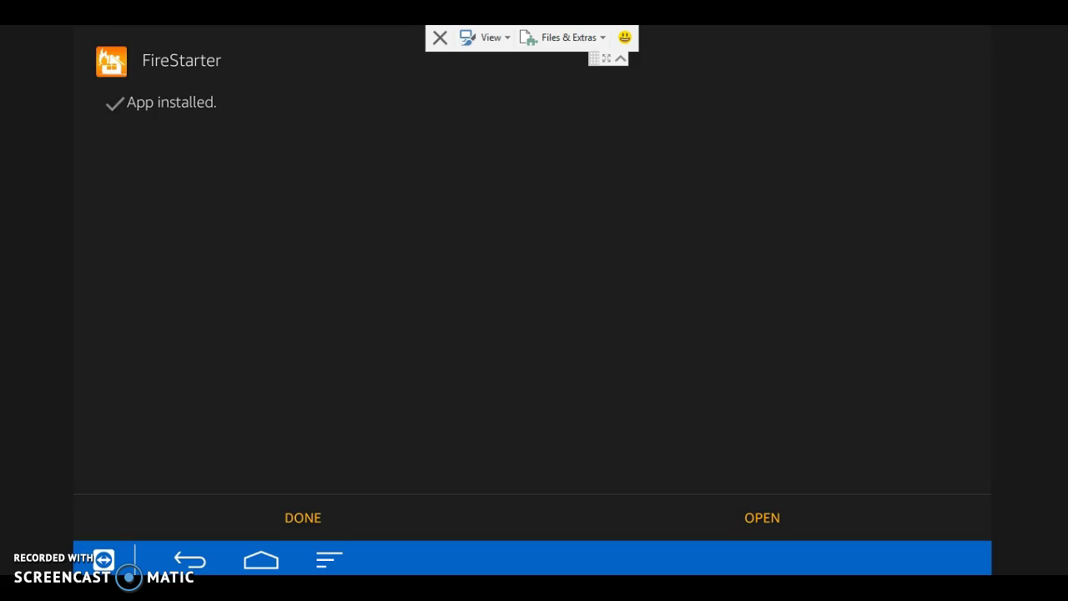
key("Down")
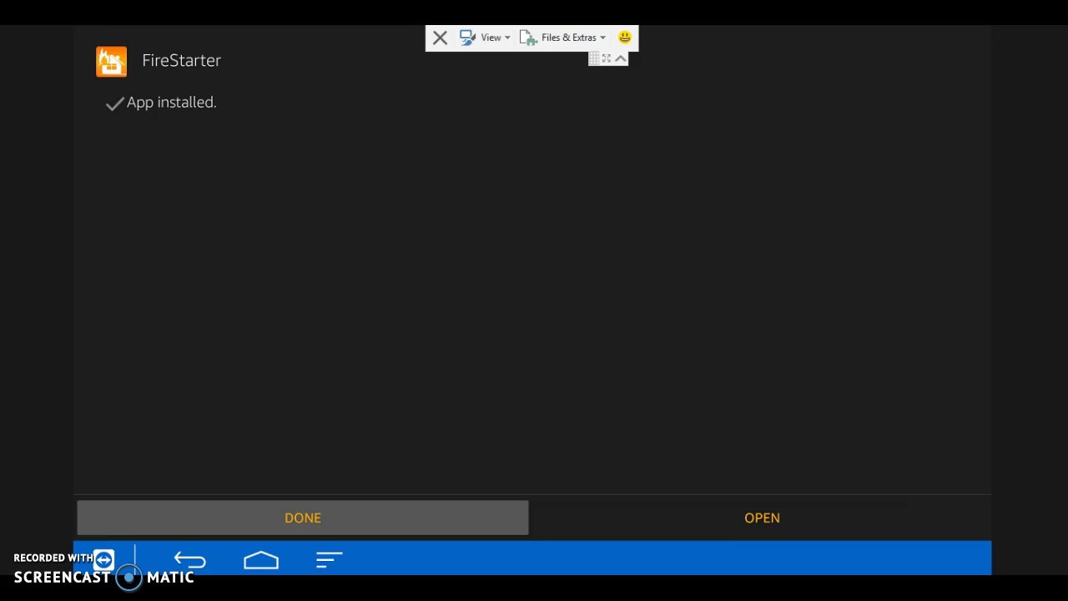
Open FireStarter's Updates page to confirm v3.2.3 and Kodi v15.2.
left_click(762, 517)
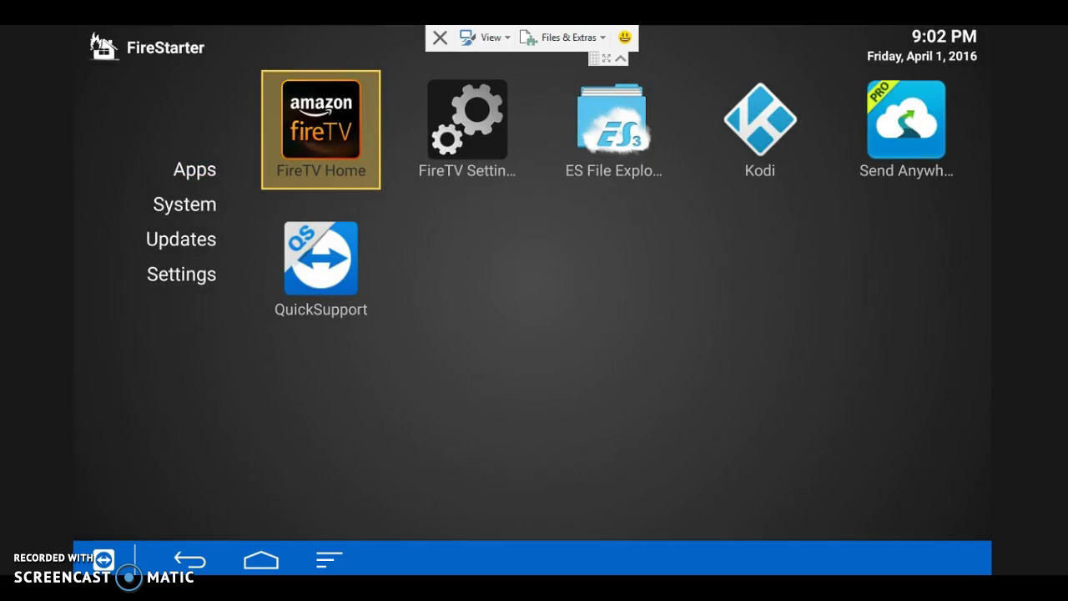
key("Left")
key("Down")
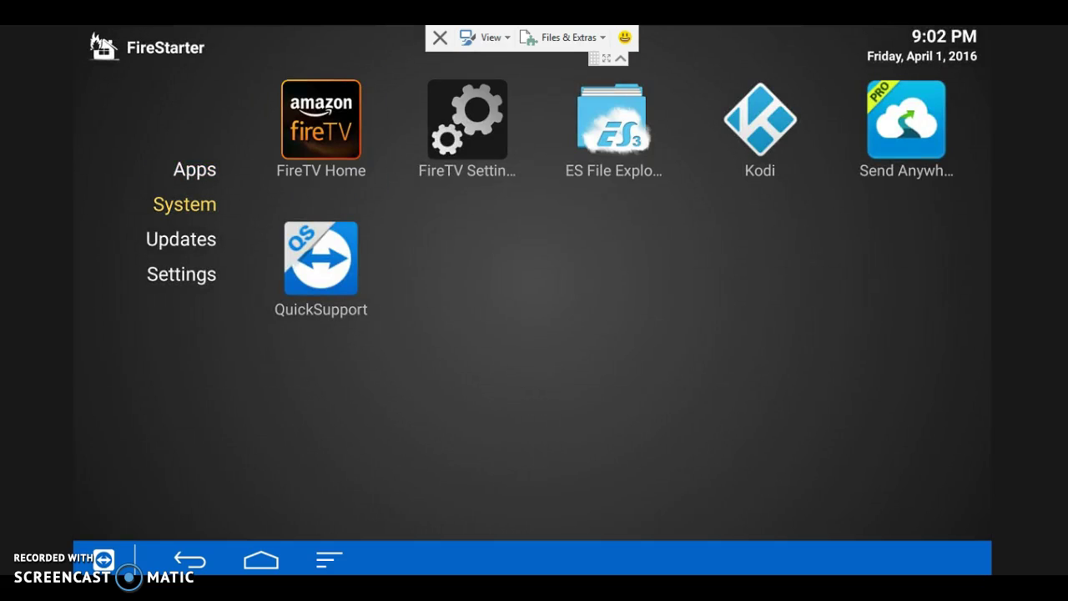
key("Down")
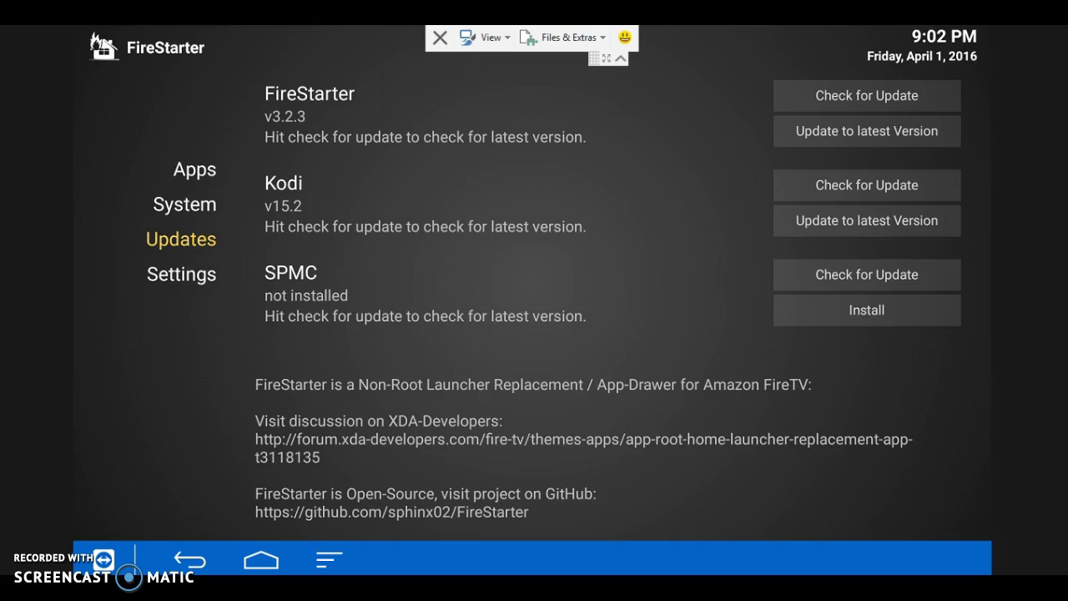
Return to the Apps row and launch Kodi.
key("Up")
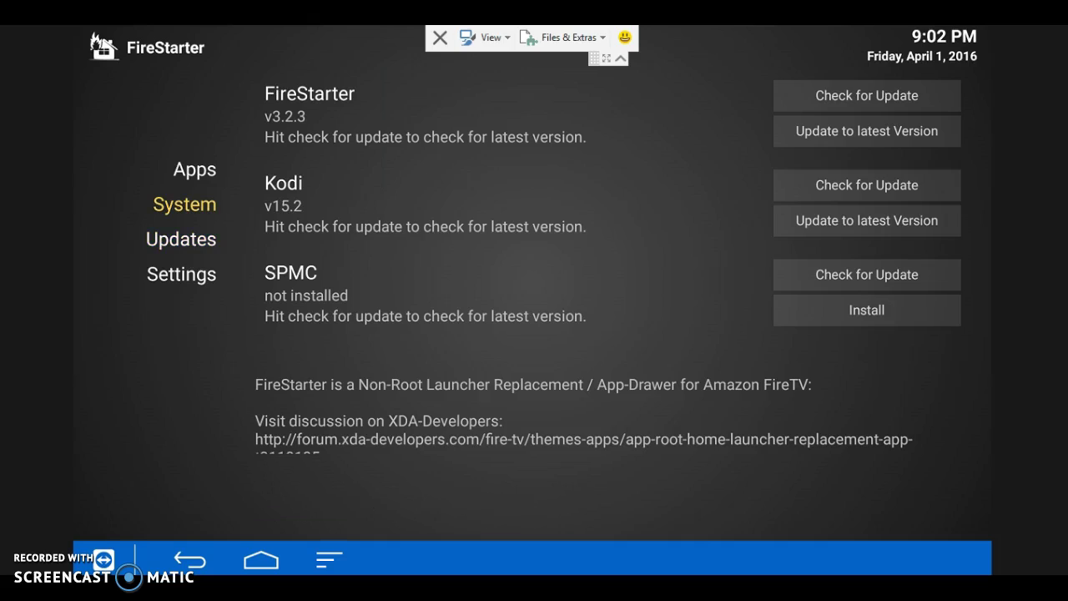
key("Up")
key("Right")
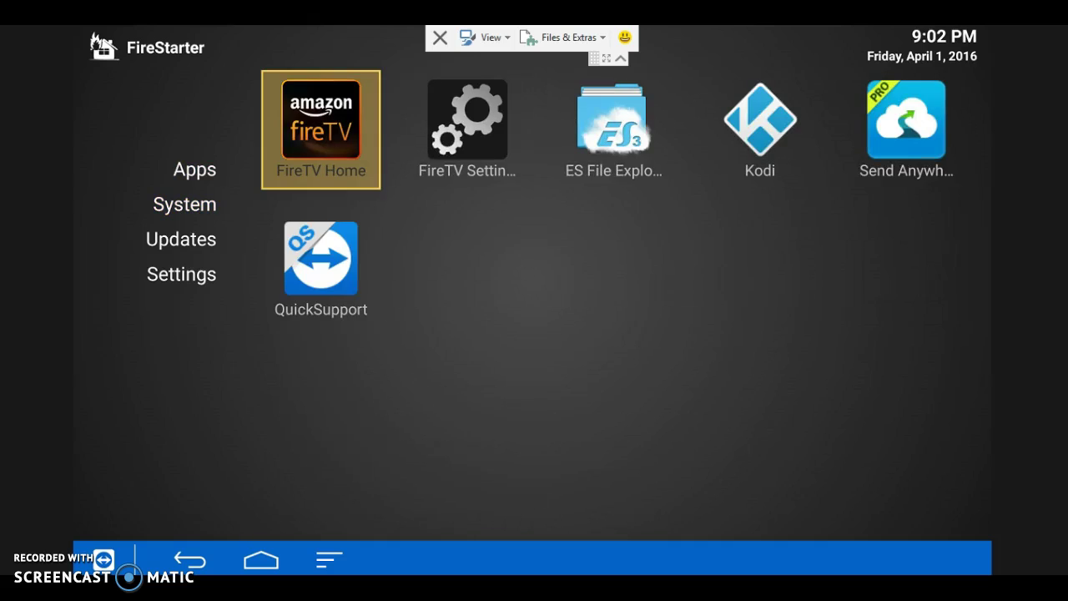
key("Right")
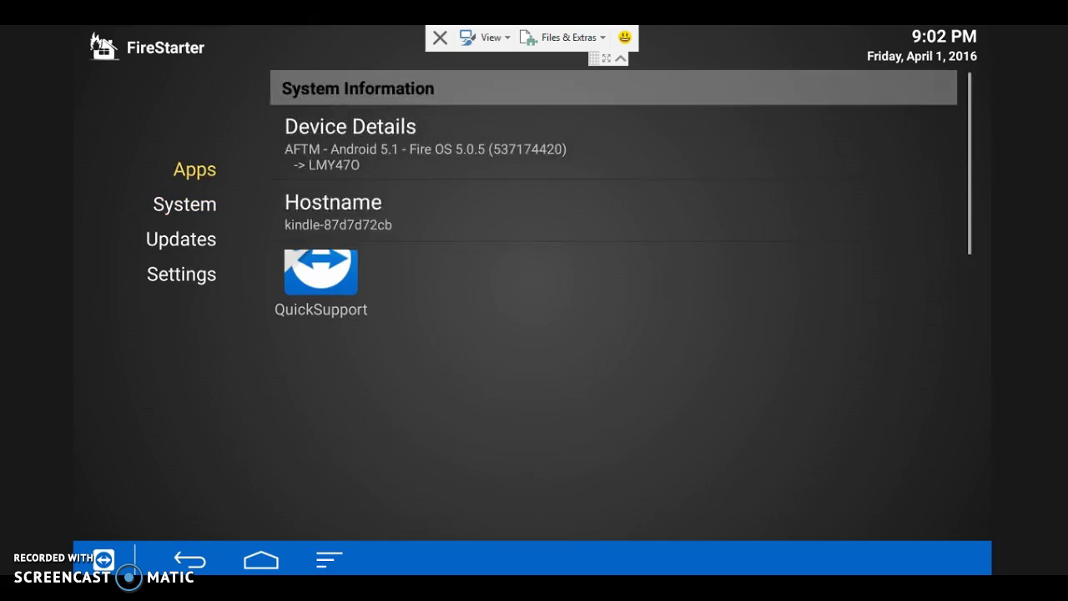
key("Right")
key("Right")
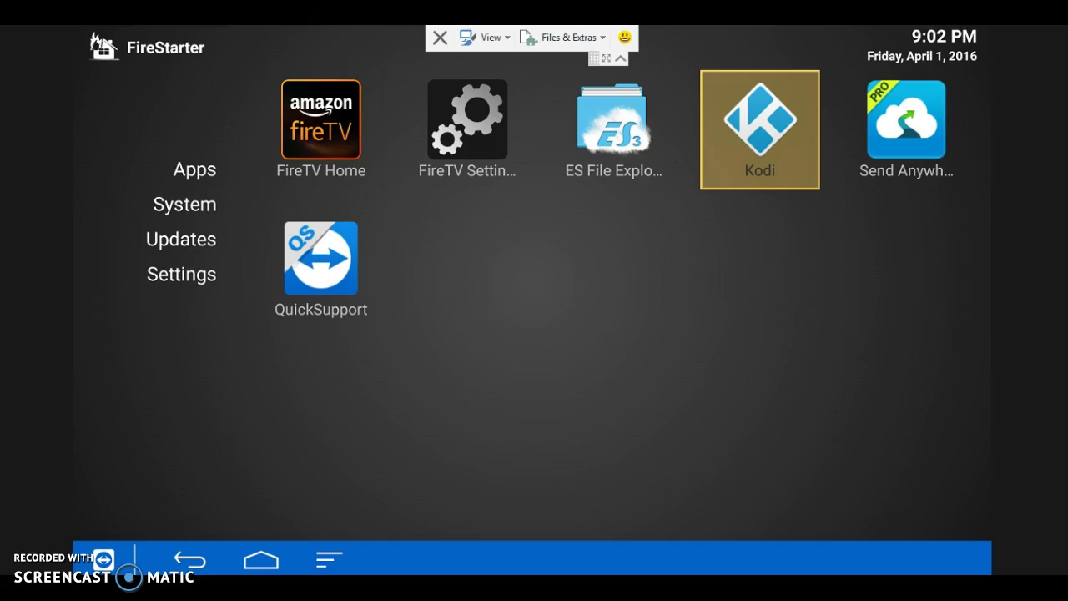
key("Return")
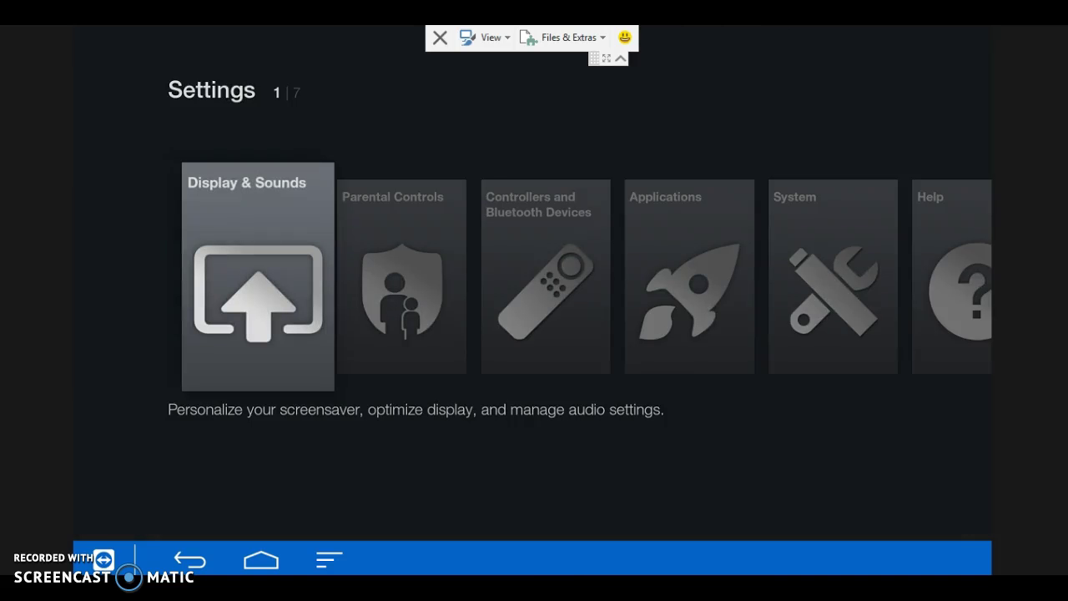
Open Kodi's page under Applications > Manage Installed Applications.
key("Right")
key("Right")
key("Right")
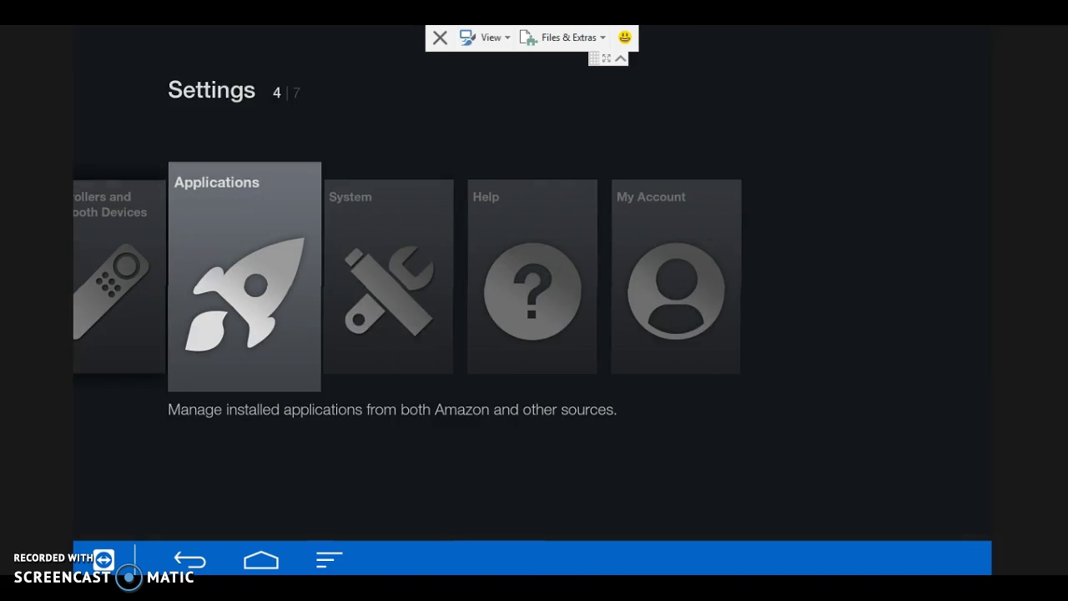
key("Return")
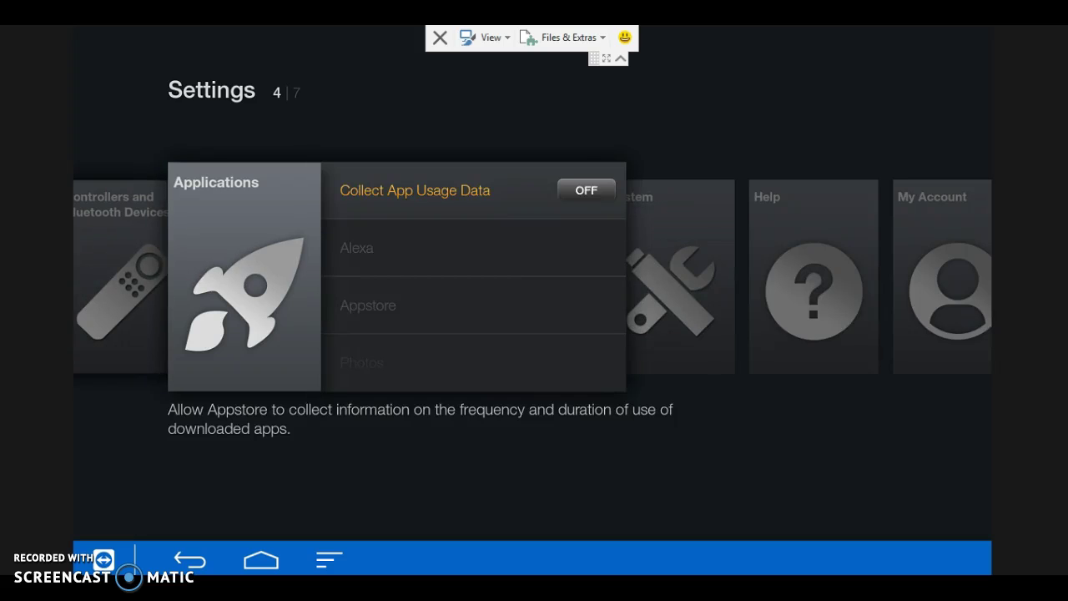
key("Down")
key("Down")
key("Down")
key("Down")
key("Down")
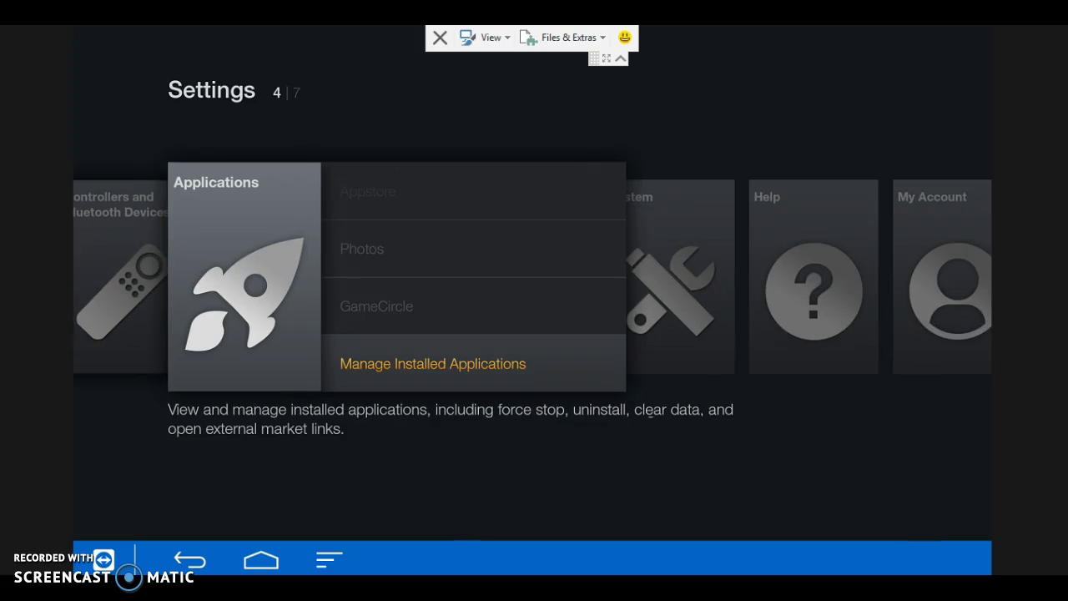
key("Up")
key("Down")
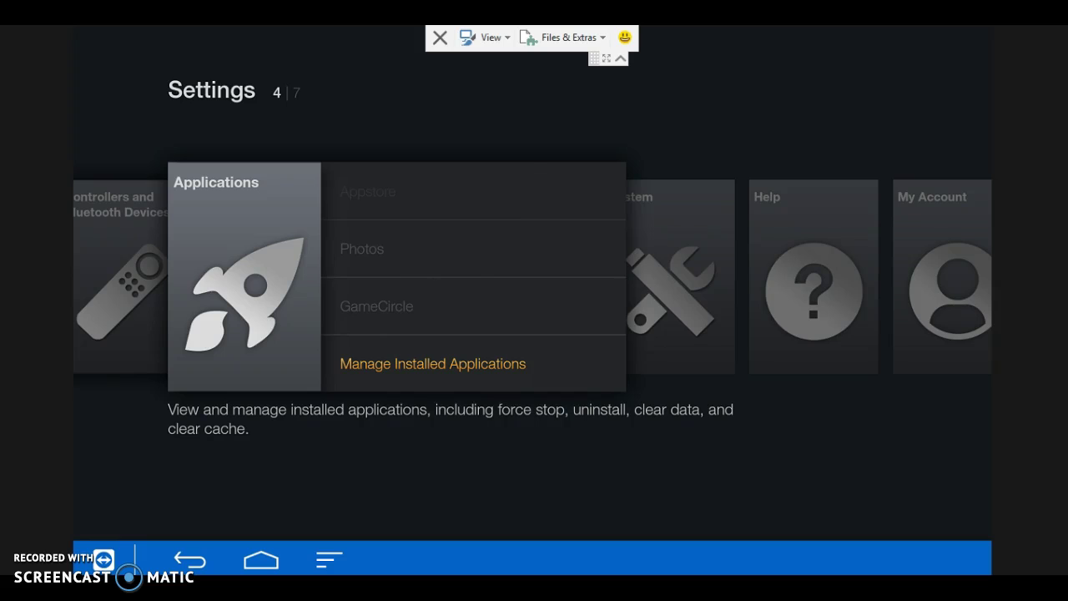
key("Return")
key("Down")
key("Down")
key("Down")
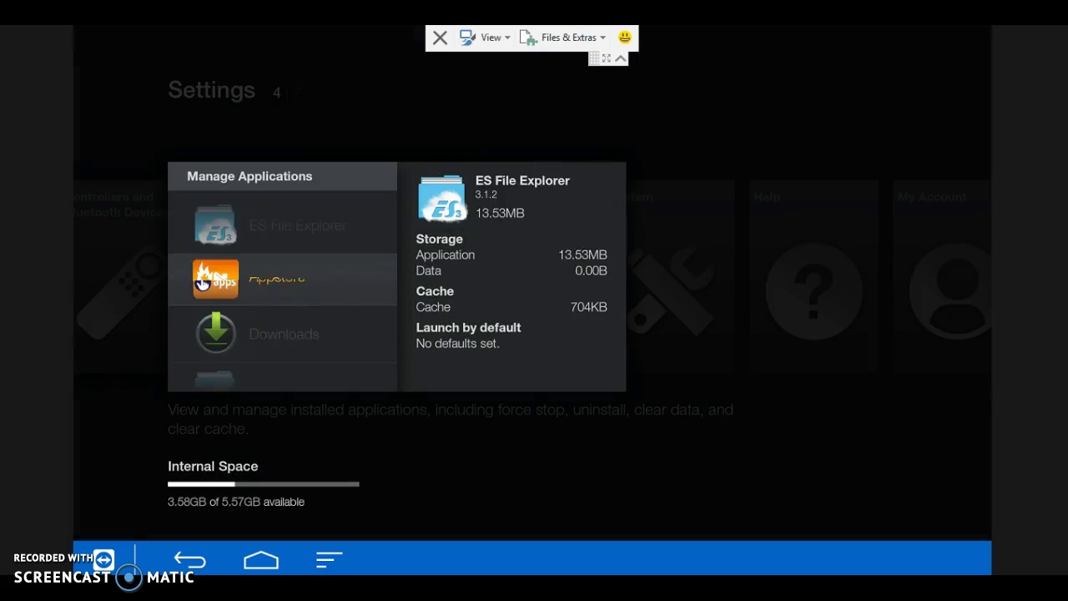
key("Down")
key("Down")
key("Down")
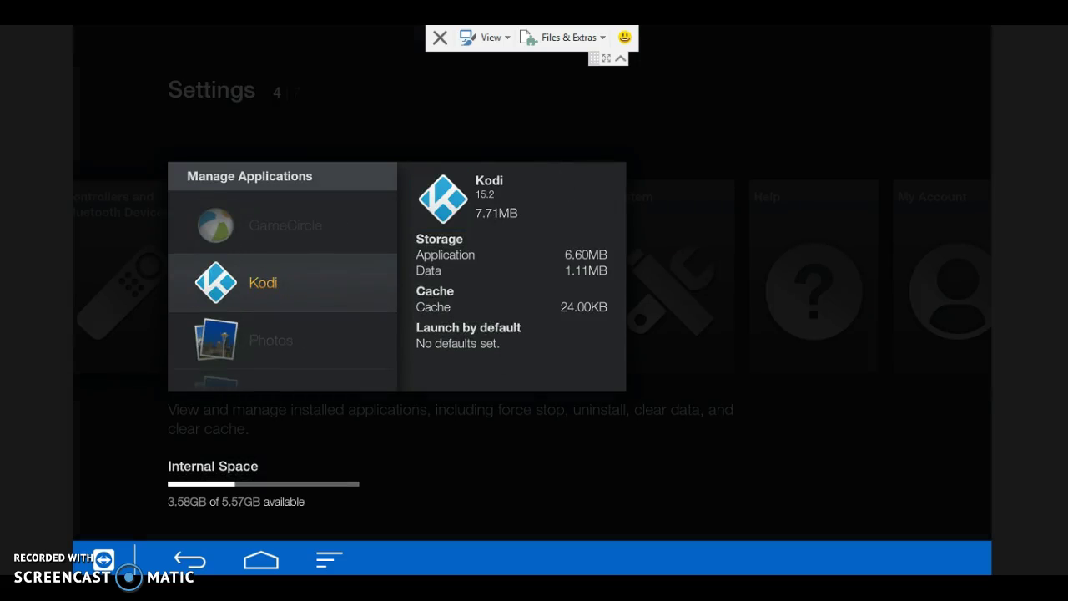
key("Return")
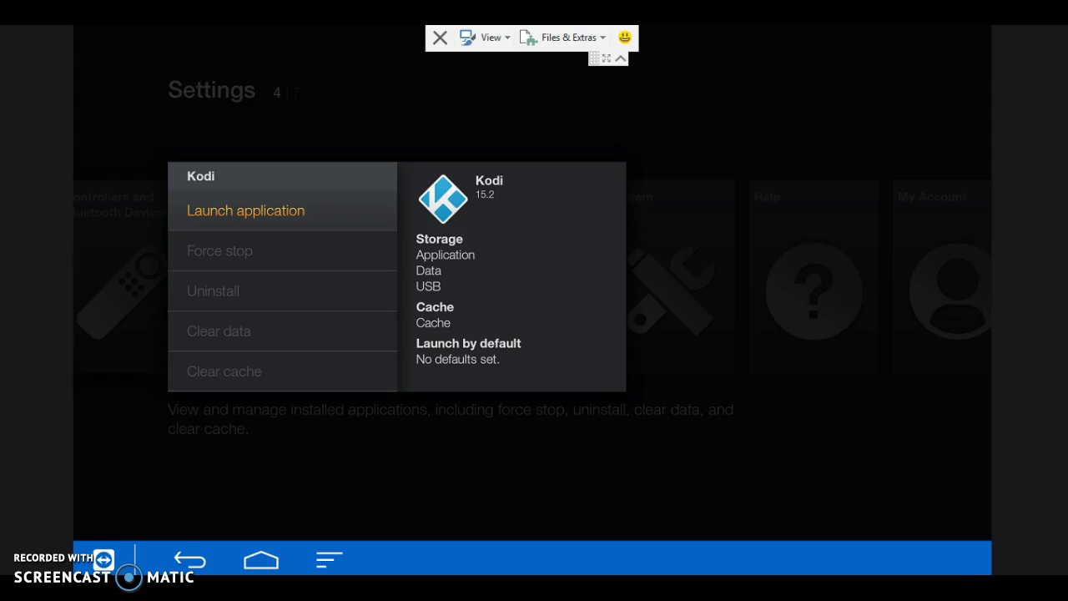
Force-stop Kodi, clear its 65.96MB cache, and relaunch it.
key("Down")
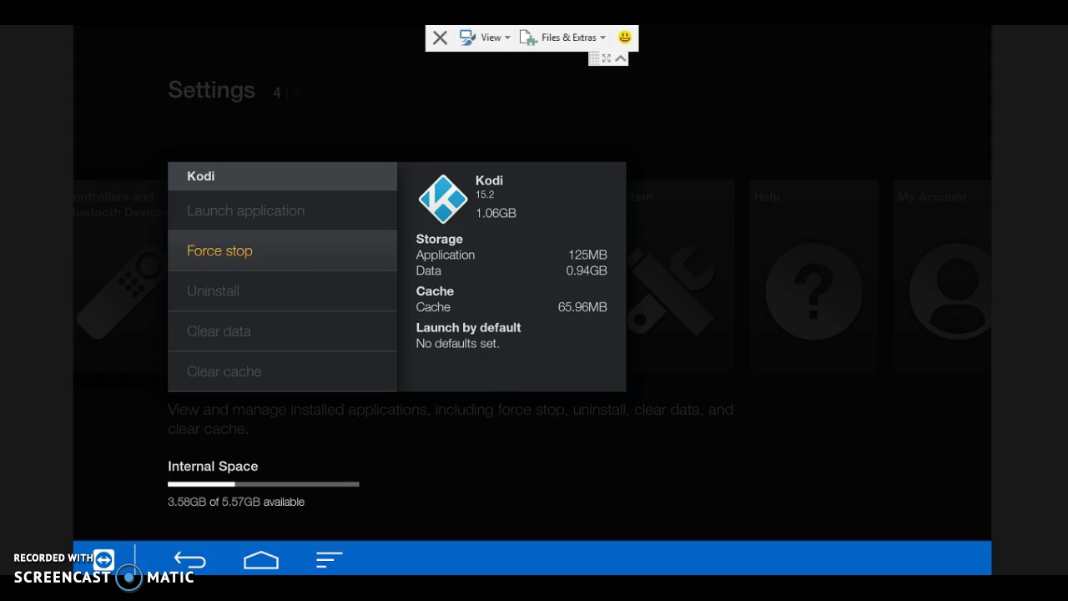
key("Down")
key("Down")
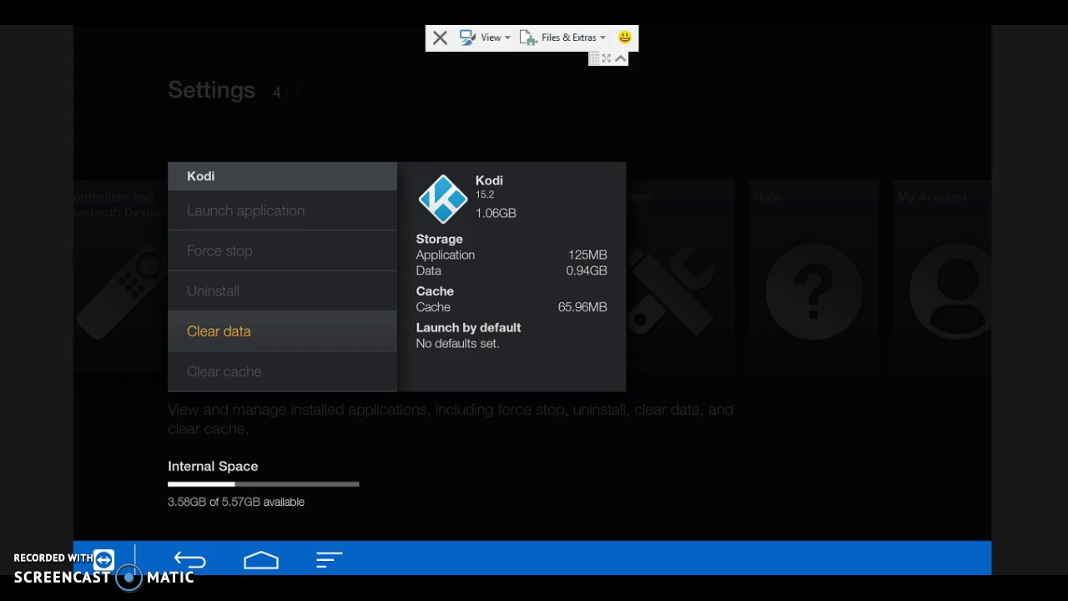
key("Down")
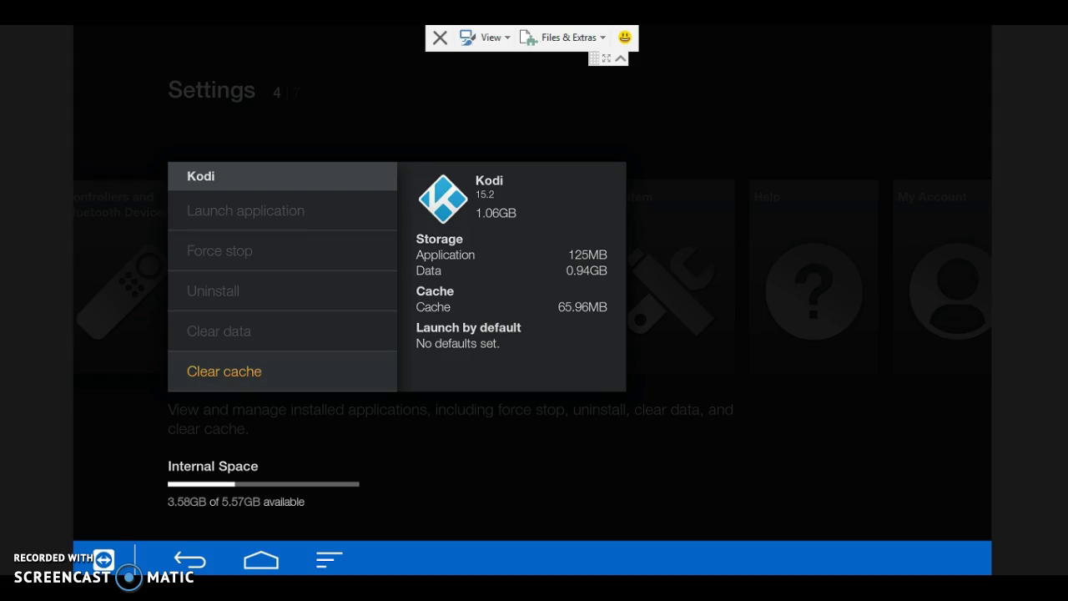
key("Return")
key("Up")
key("Up")
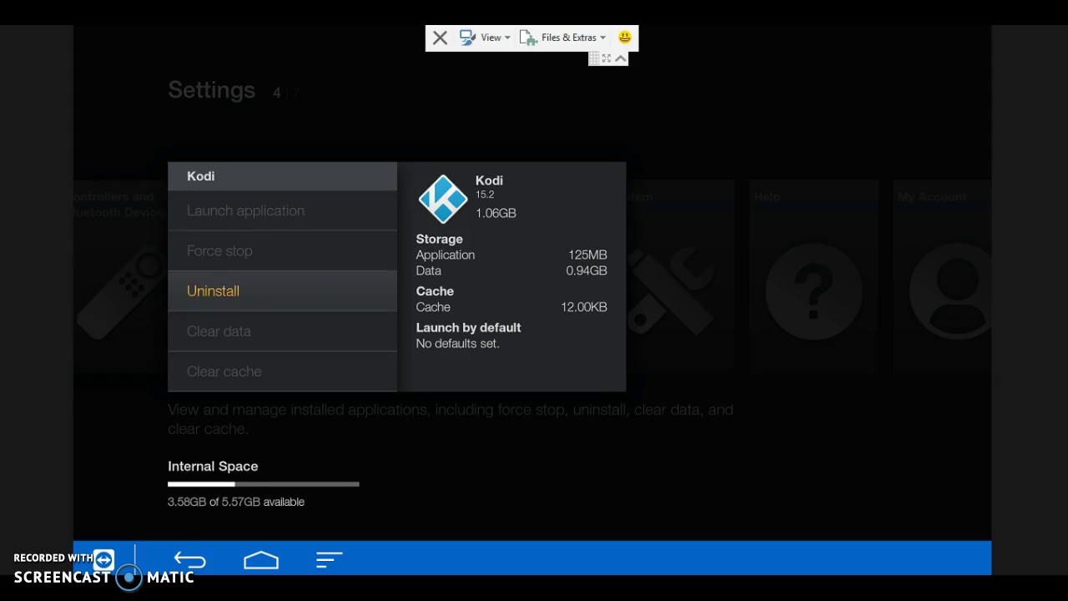
key("Up")
key("Up")
key("Return")
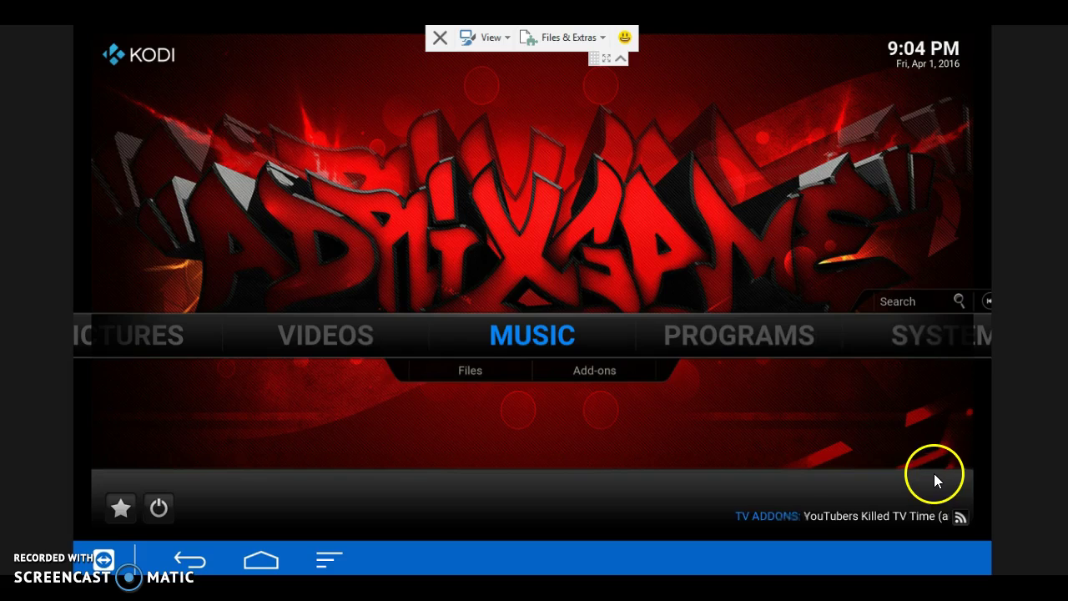
Wait for Kodi's home screen to load with the TV ADDONS news feed.
left_click(261, 561)
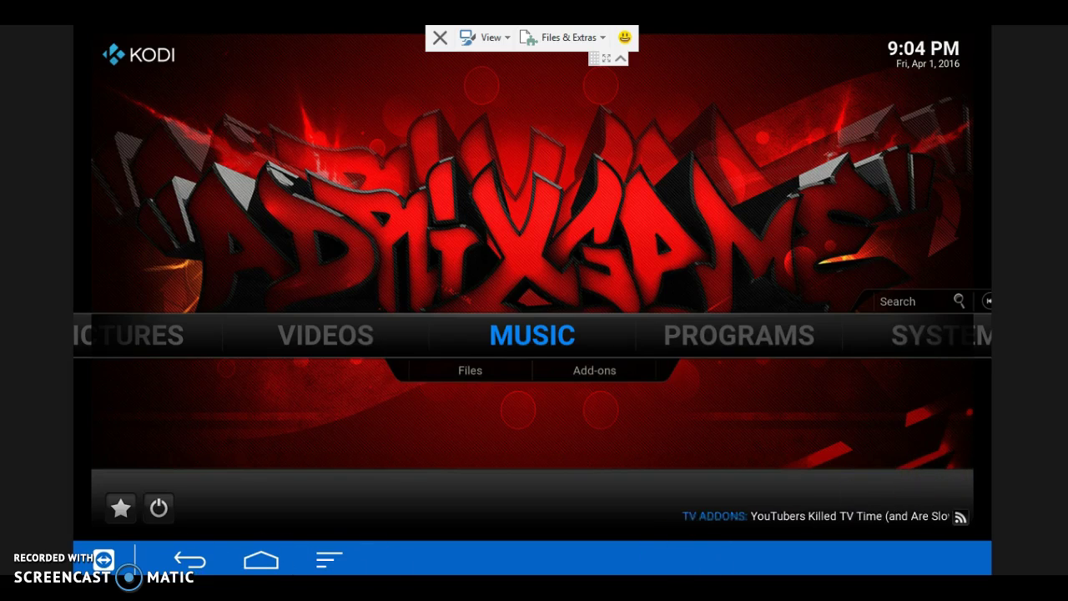